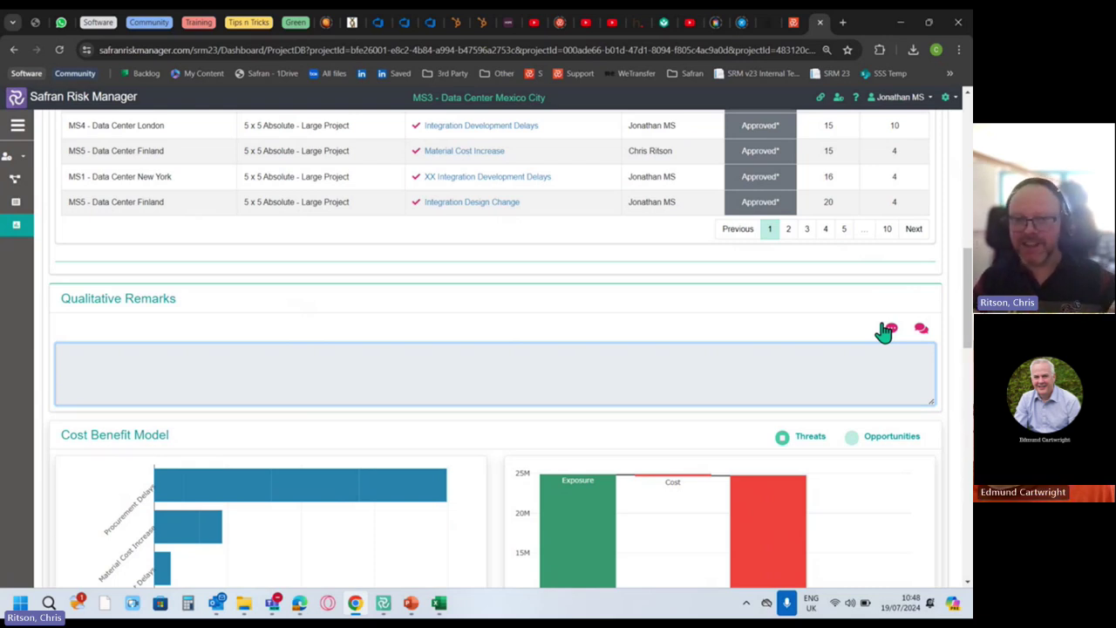
Step: Examine the Cost Benefit Model charts for threats, inspecting the Procurement Delays benefit ratio and the exposure before, exposure after and benefit achieved bars
scroll(456, 349, down, 3)
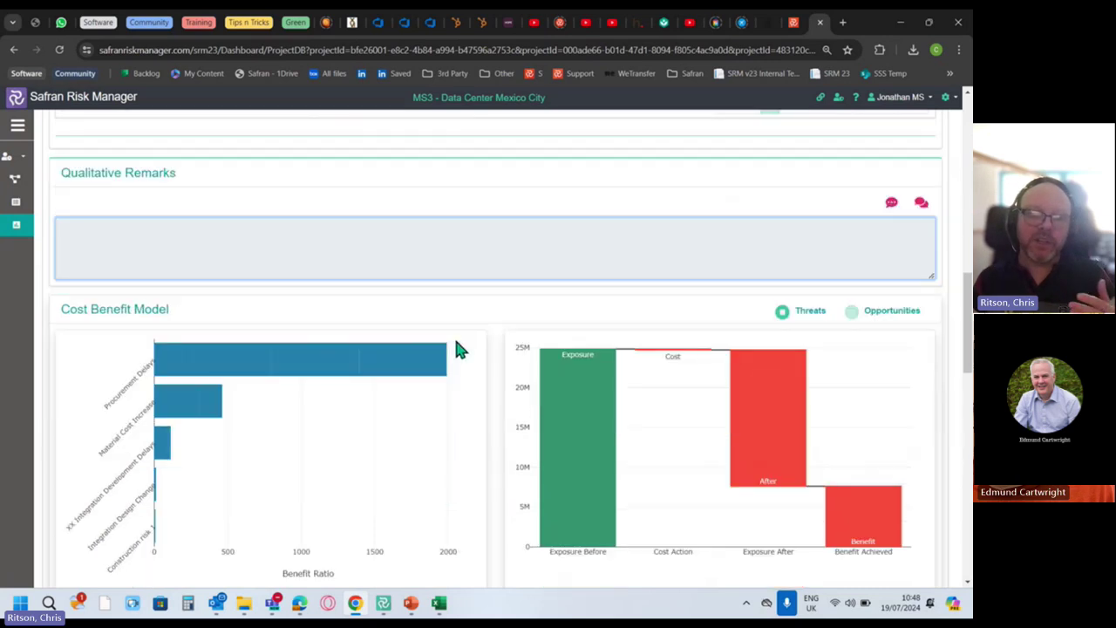
scroll(106, 532, down, 1)
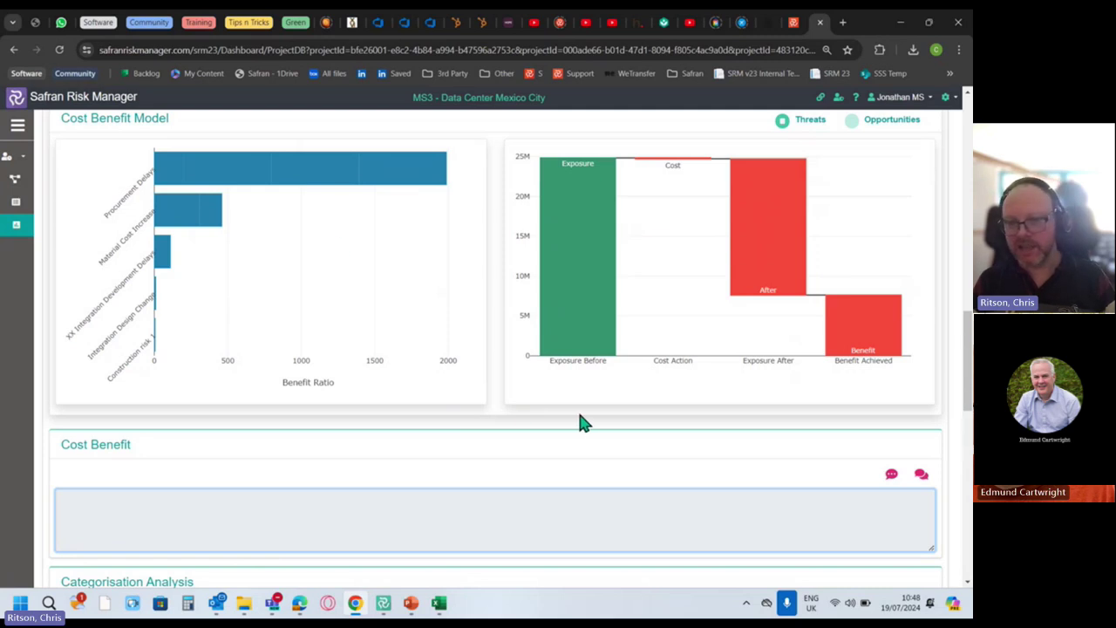
scroll(579, 418, up, 1)
mouse_move(212, 273)
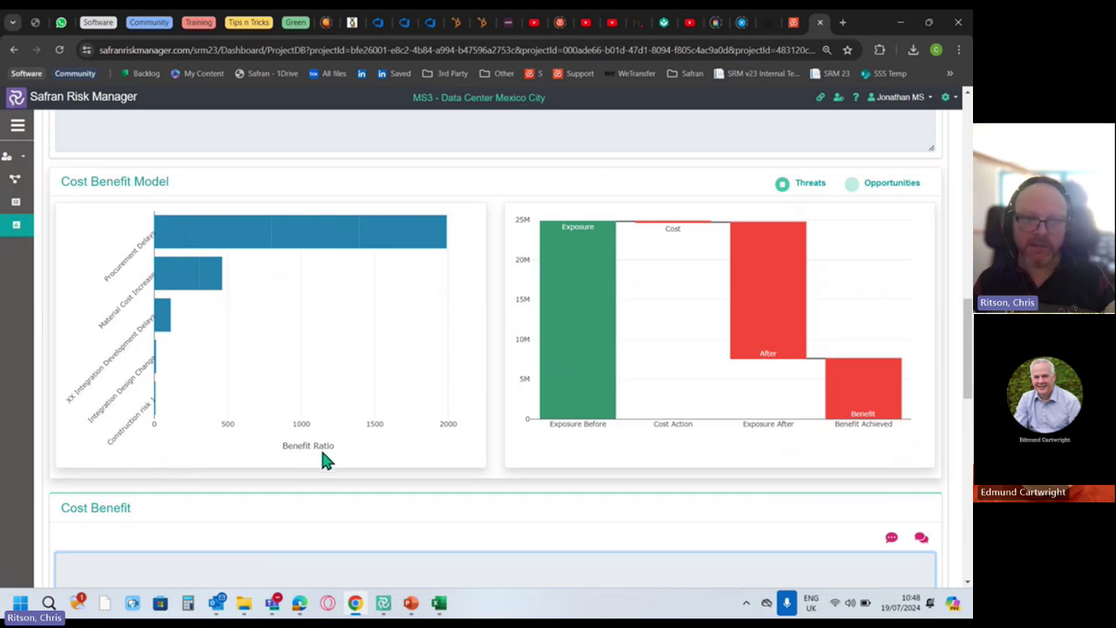
click(177, 229)
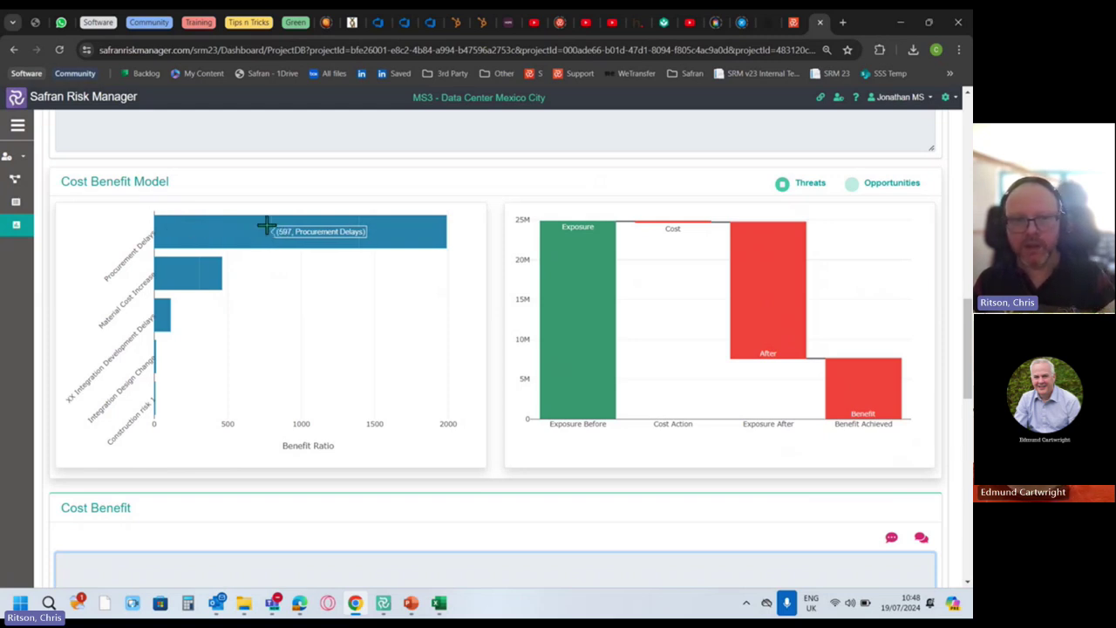
mouse_move(197, 227)
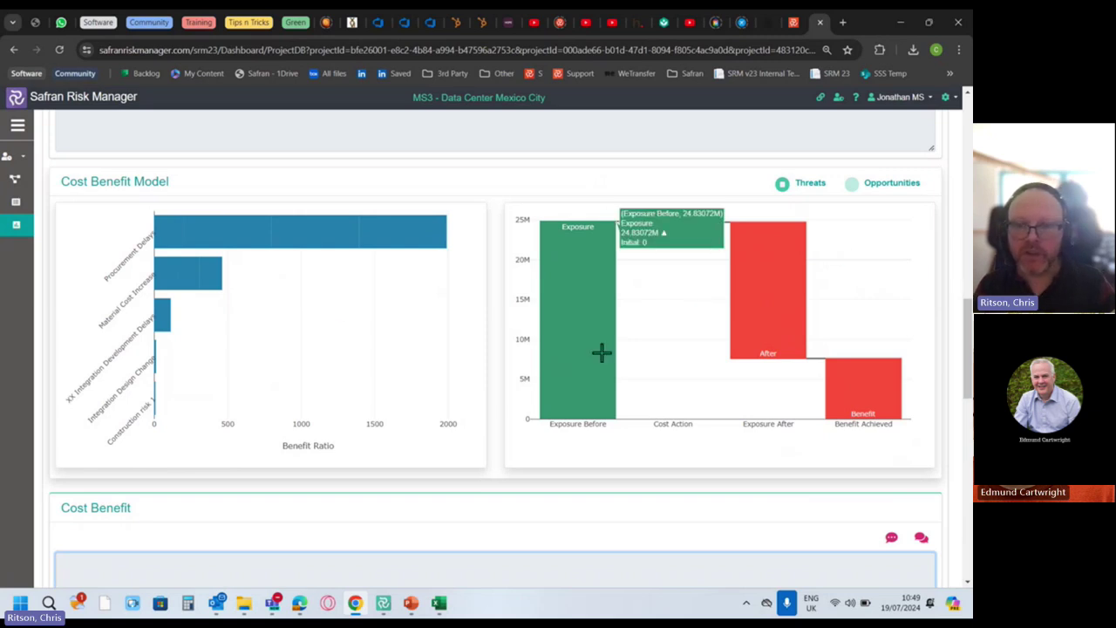
mouse_move(578, 235)
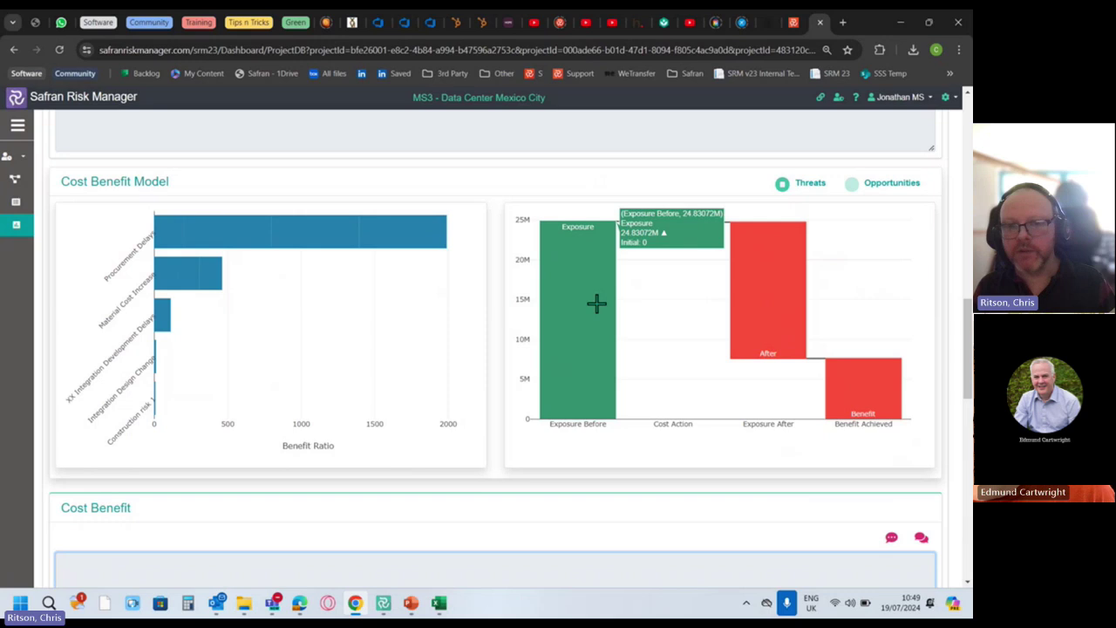
mouse_move(763, 269)
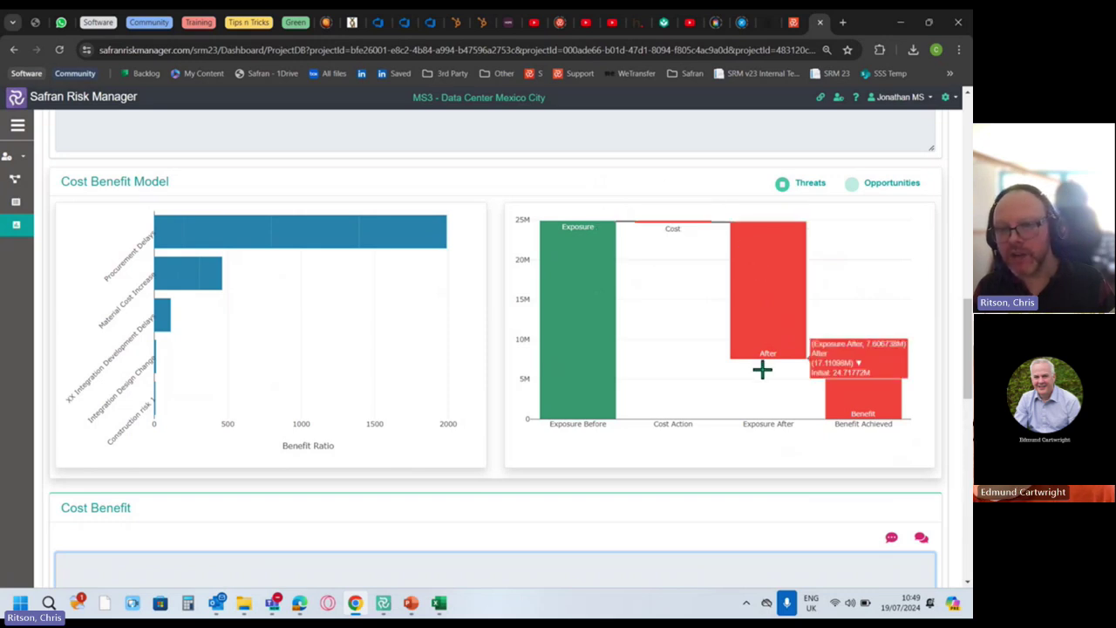
mouse_move(880, 382)
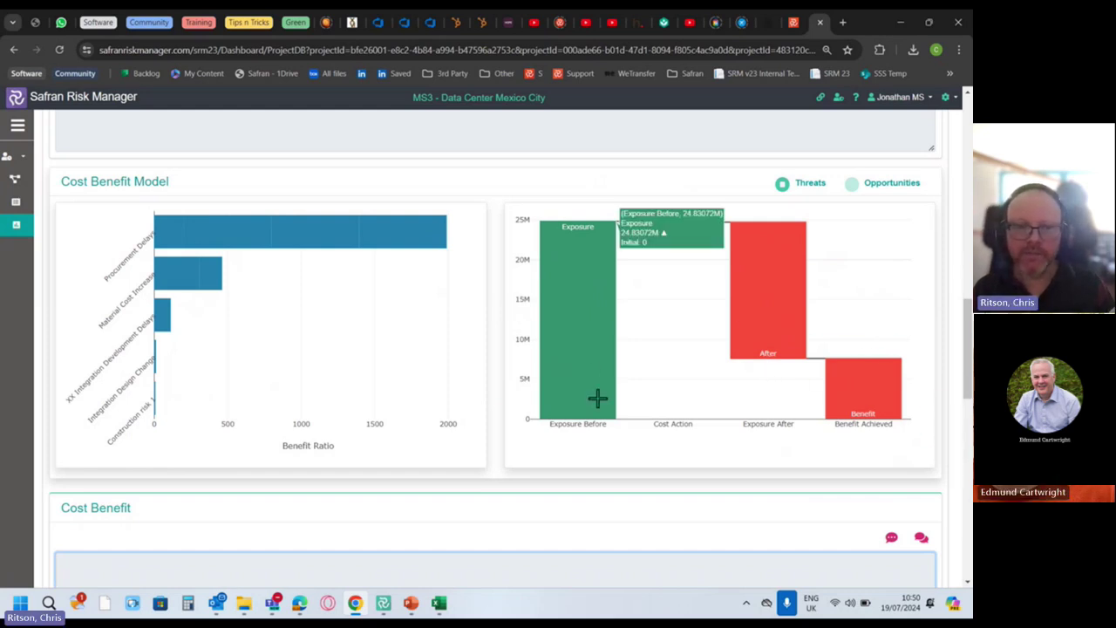
Step: Review the Cost Benefit remarks section together with the benefit ratio and exposure charts above it
scroll(581, 399, down, 5)
scroll(576, 408, up, 1)
scroll(269, 236, up, 1)
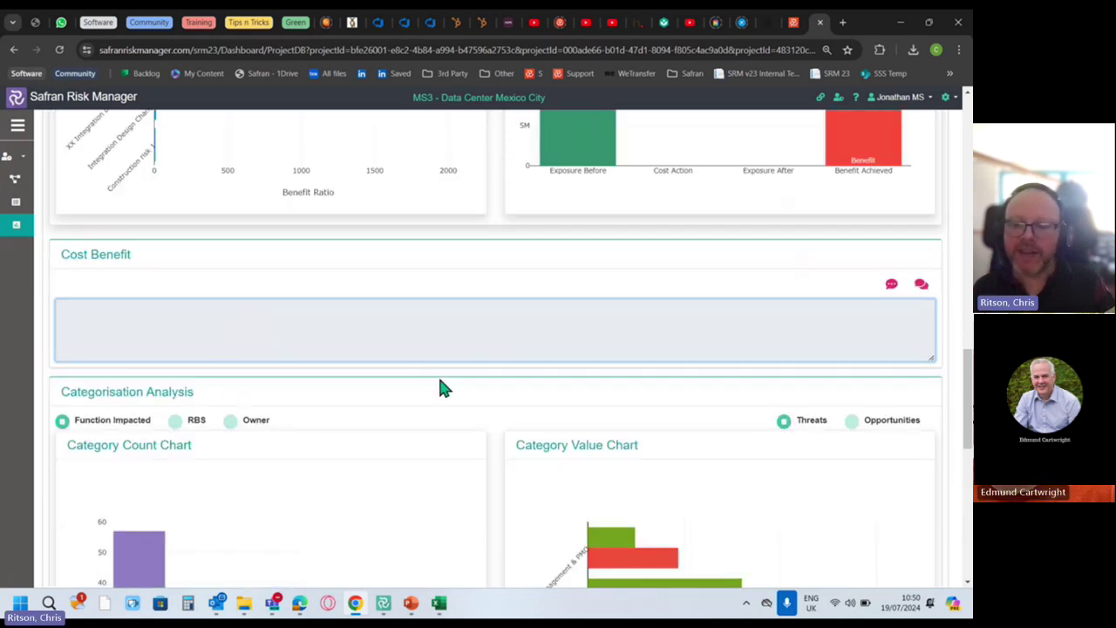
scroll(456, 355, down, 1)
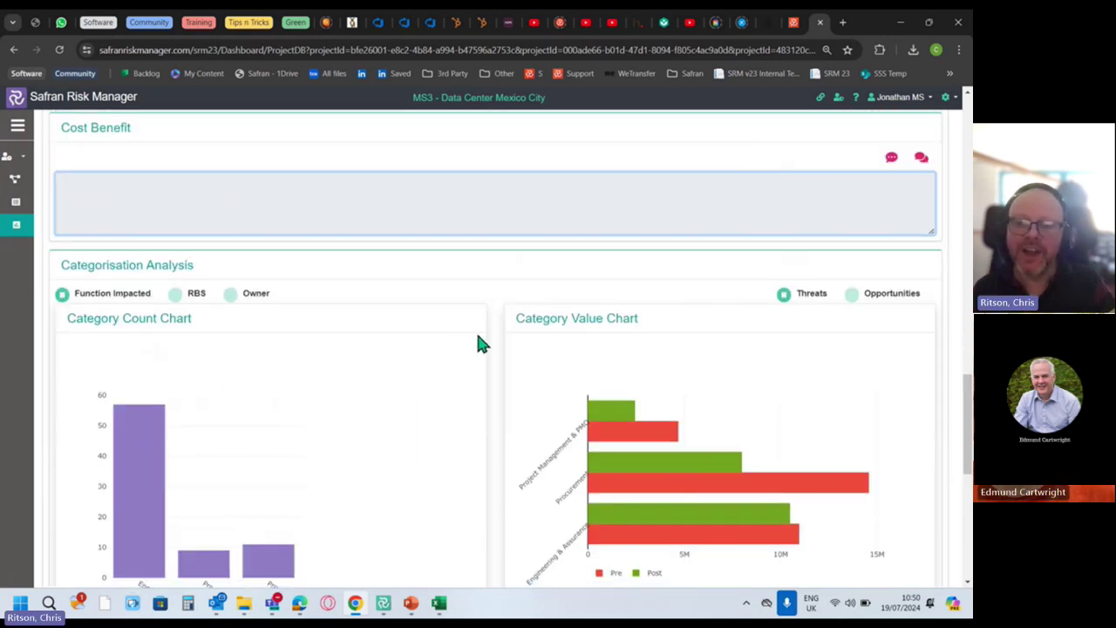
scroll(471, 319, up, 1)
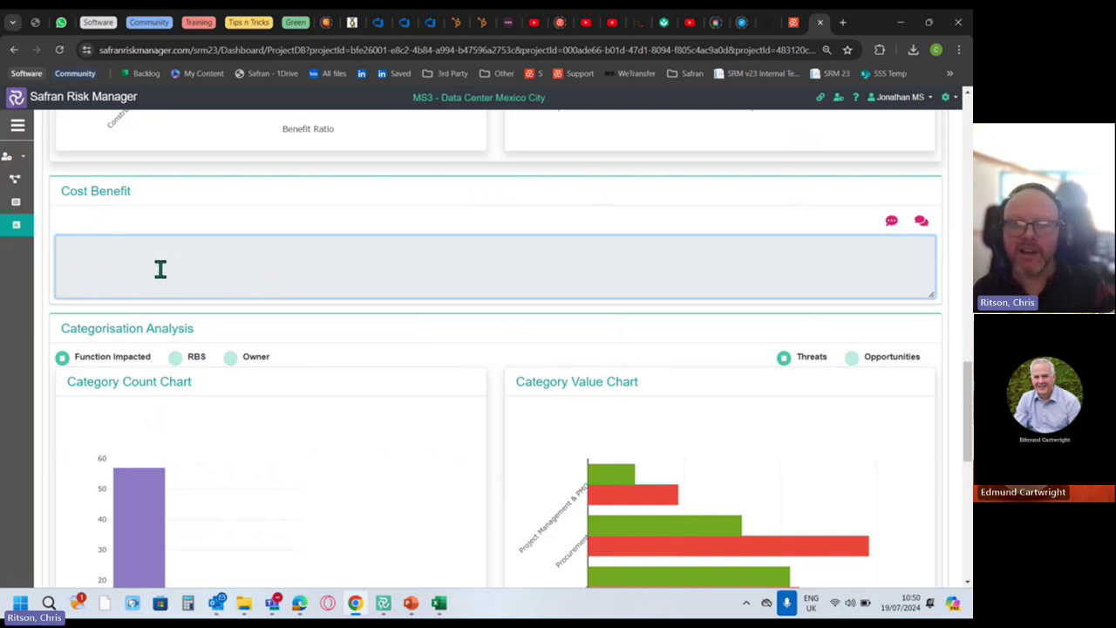
scroll(161, 270, up, 1)
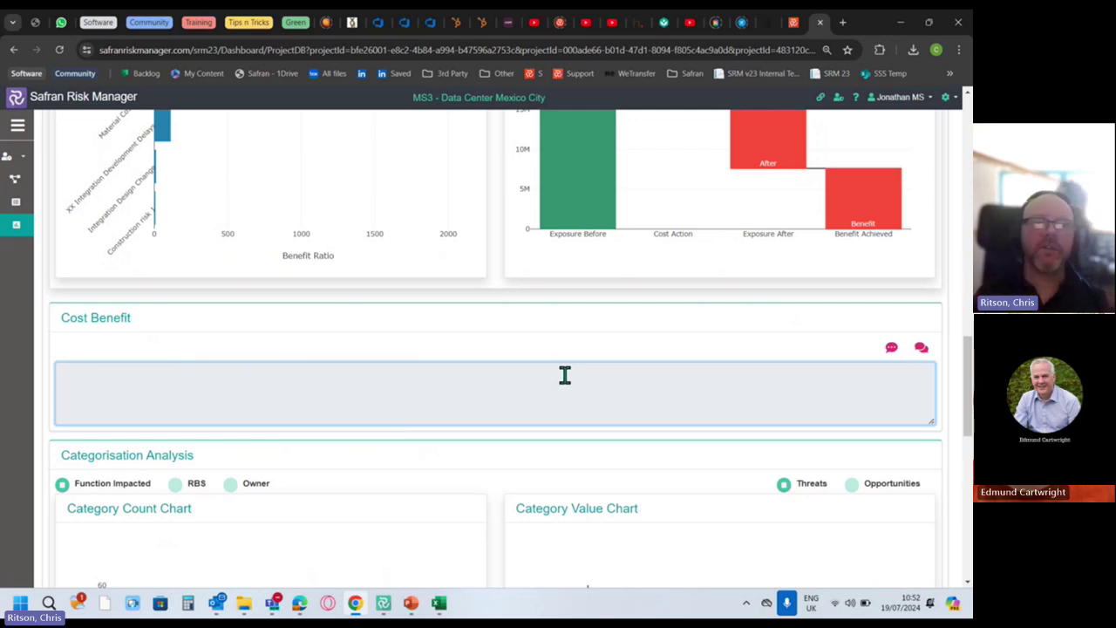
scroll(565, 375, up, 3)
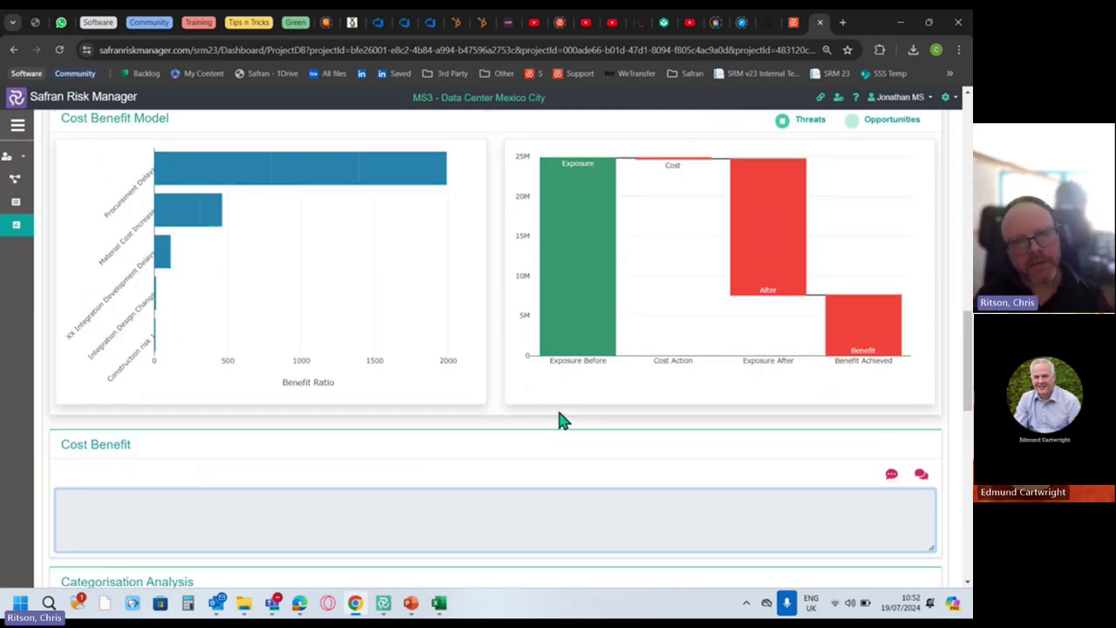
scroll(553, 403, up, 2)
mouse_move(555, 408)
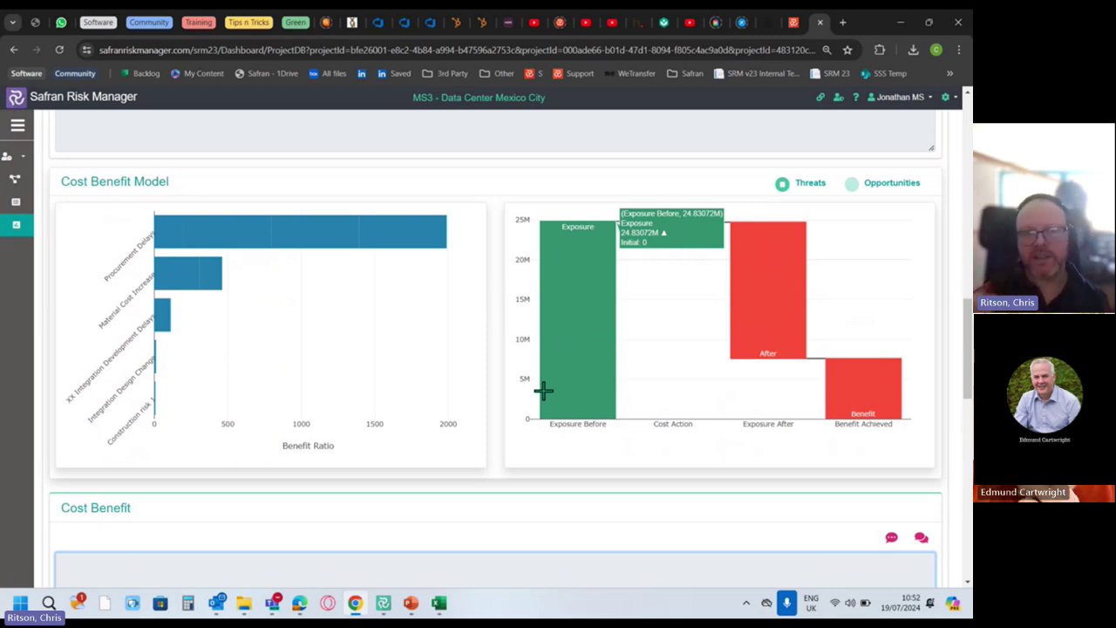
scroll(416, 386, down, 1)
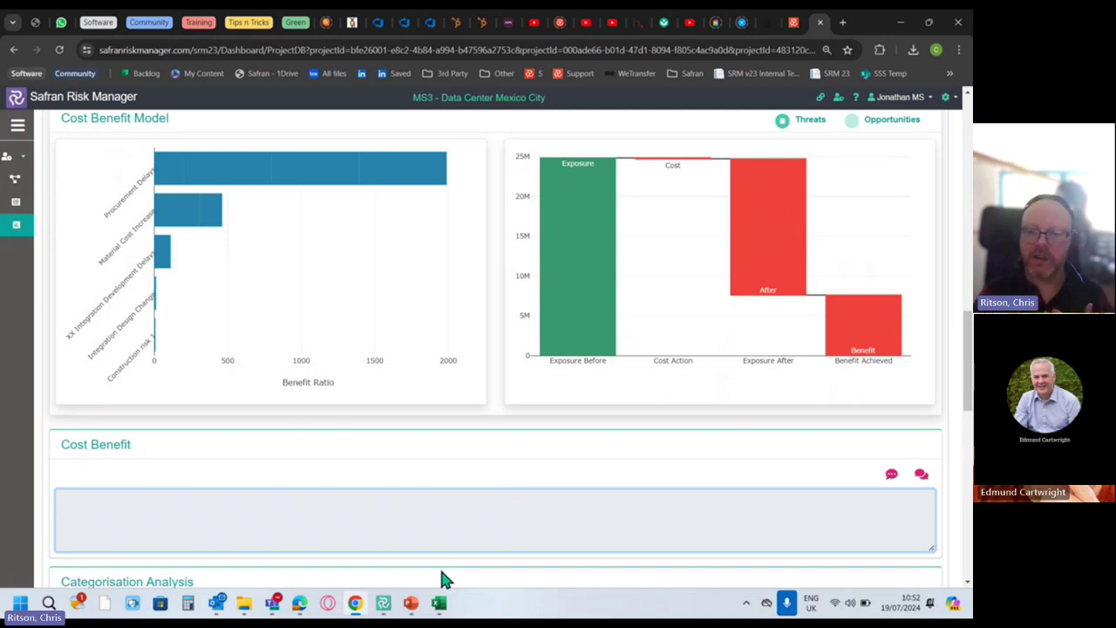
scroll(410, 545, down, 2)
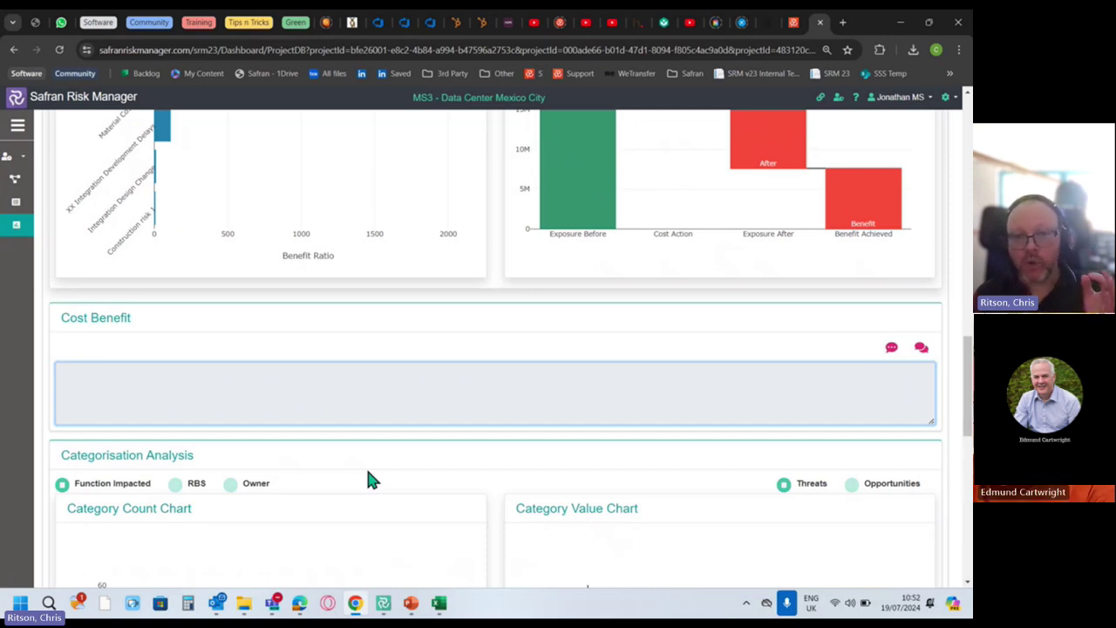
scroll(368, 474, up, 2)
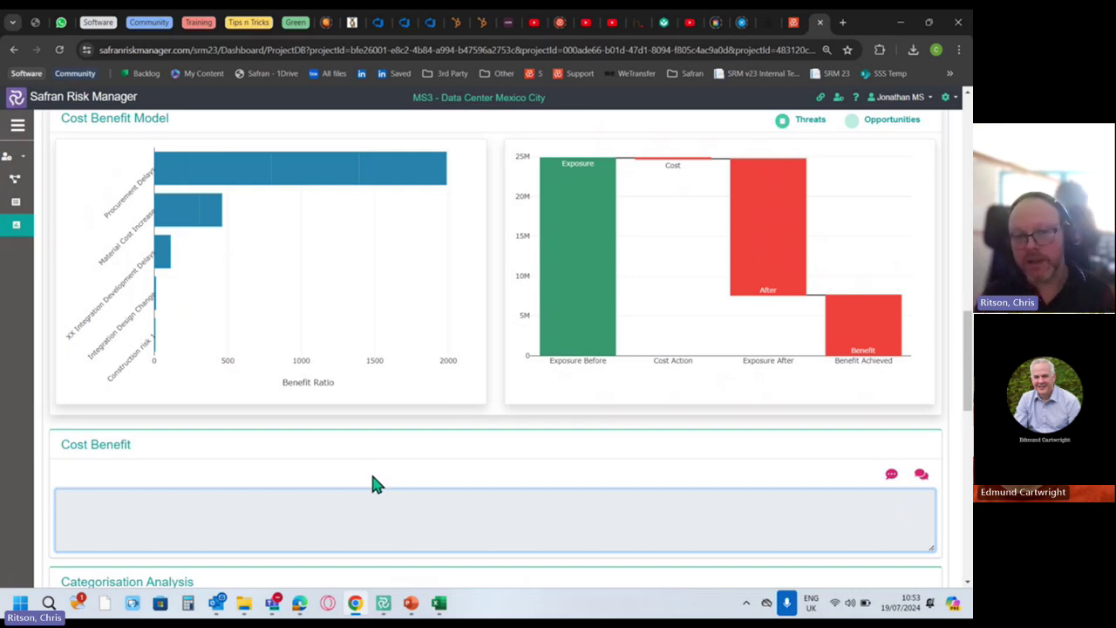
Step: Compare the Categorisation Analysis charts by RBS, Owner and Function Impacted, and inspect the pre and post values per function
scroll(373, 474, down, 5)
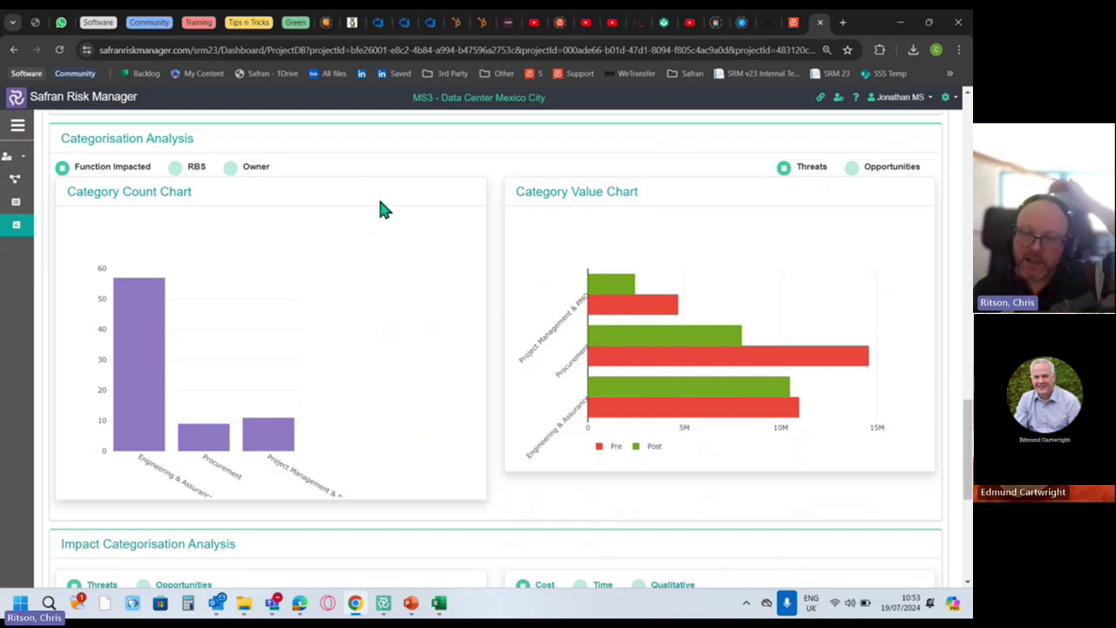
click(177, 170)
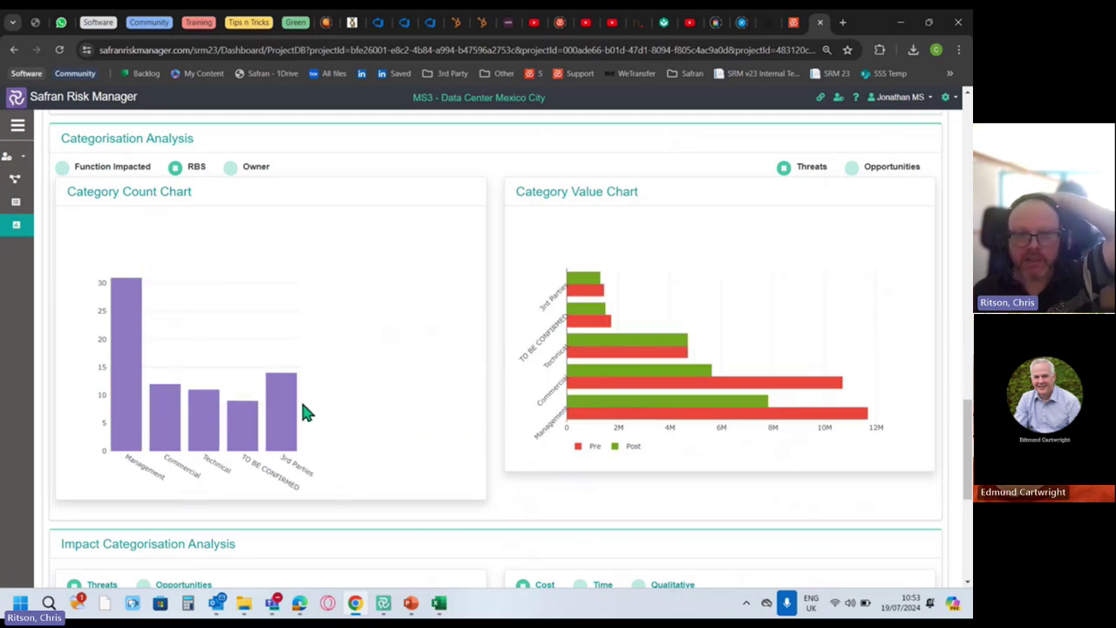
click(234, 173)
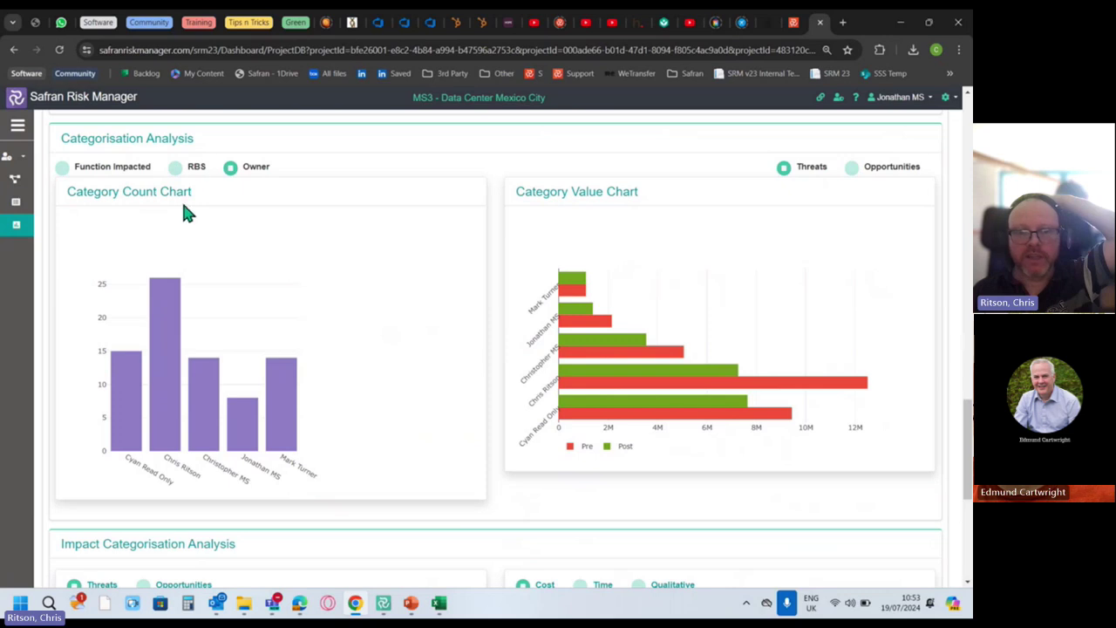
click(85, 175)
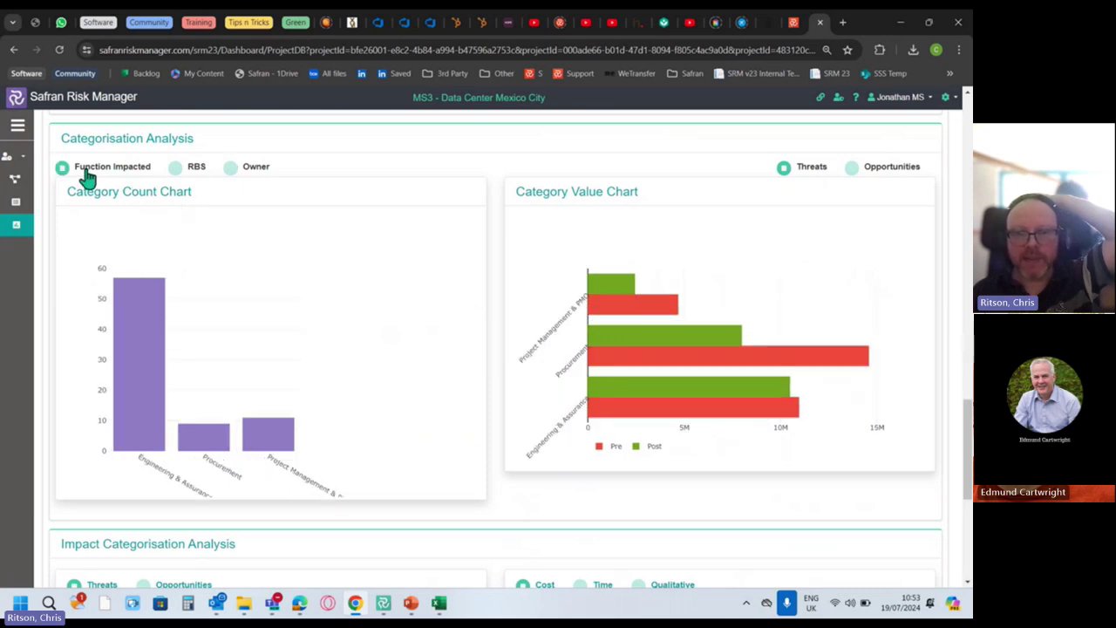
mouse_move(601, 281)
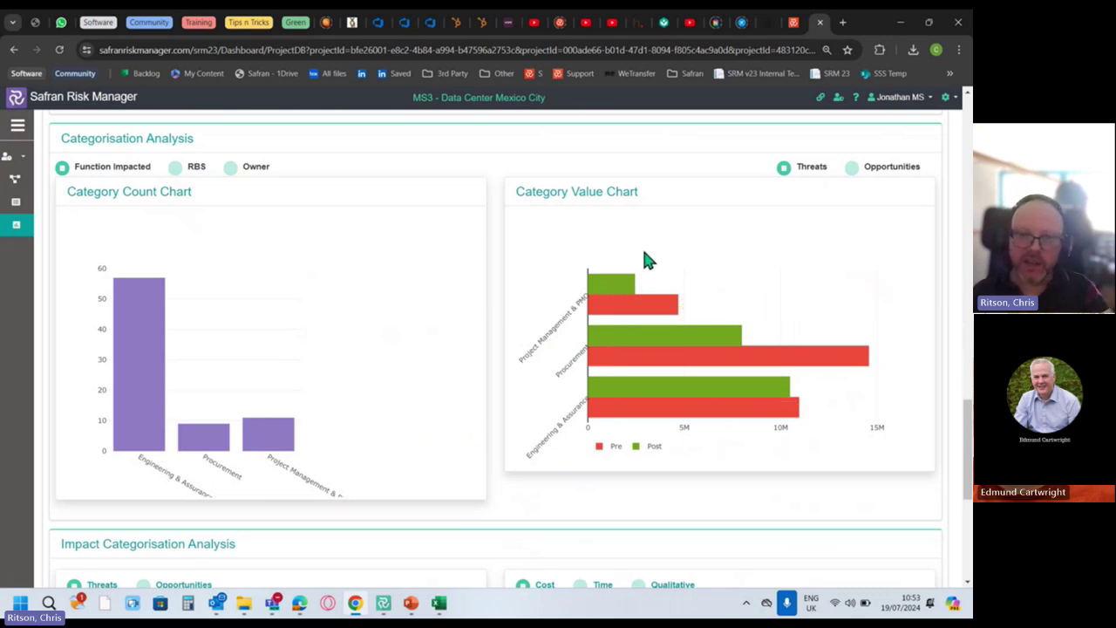
mouse_move(204, 449)
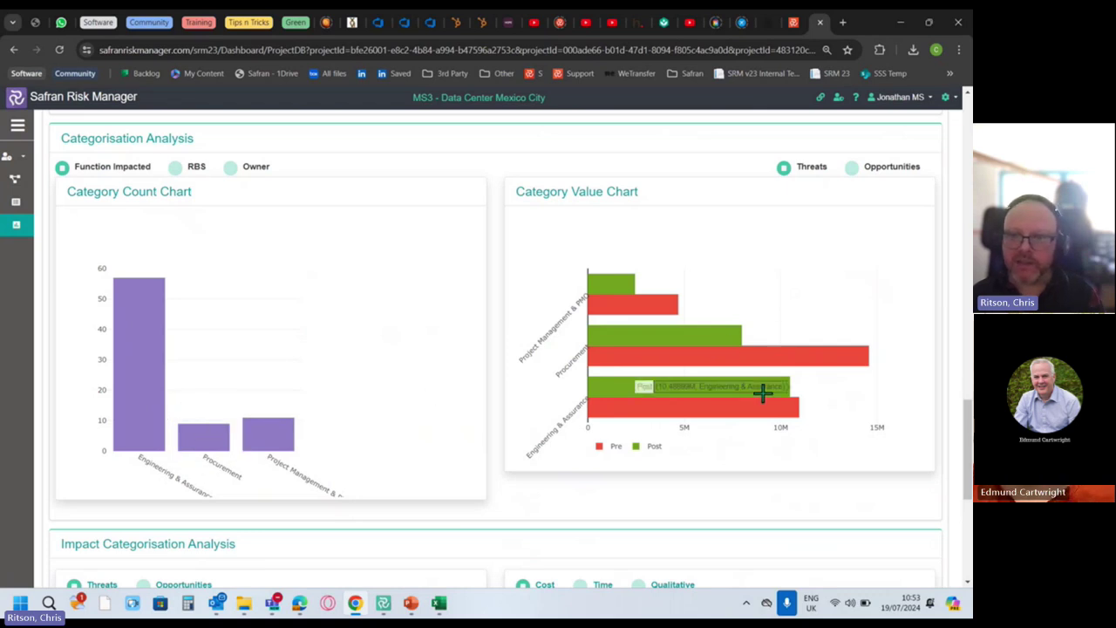
Step: Group the Categorisation Analysis by Owner and view its charts for opportunities and for threats
scroll(772, 375, down, 1)
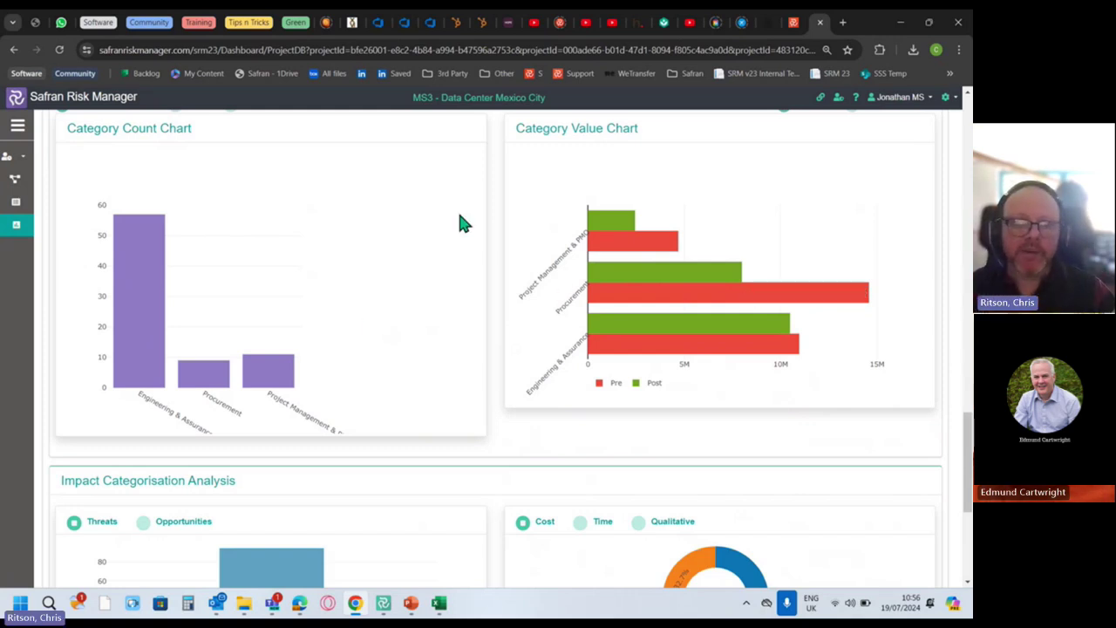
scroll(209, 259, up, 1)
click(231, 229)
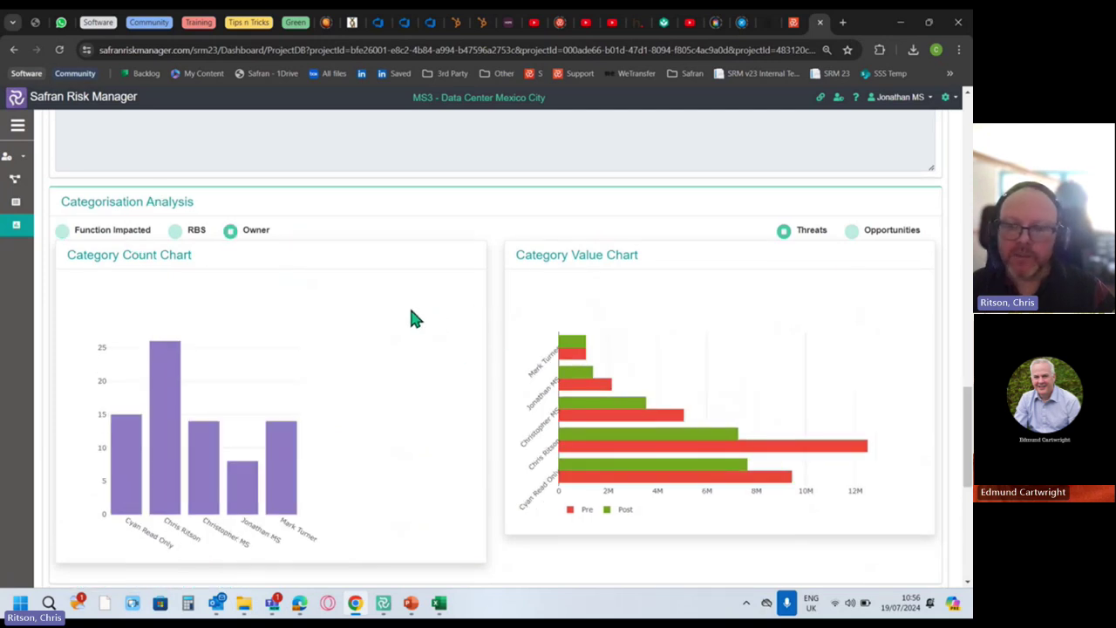
click(862, 229)
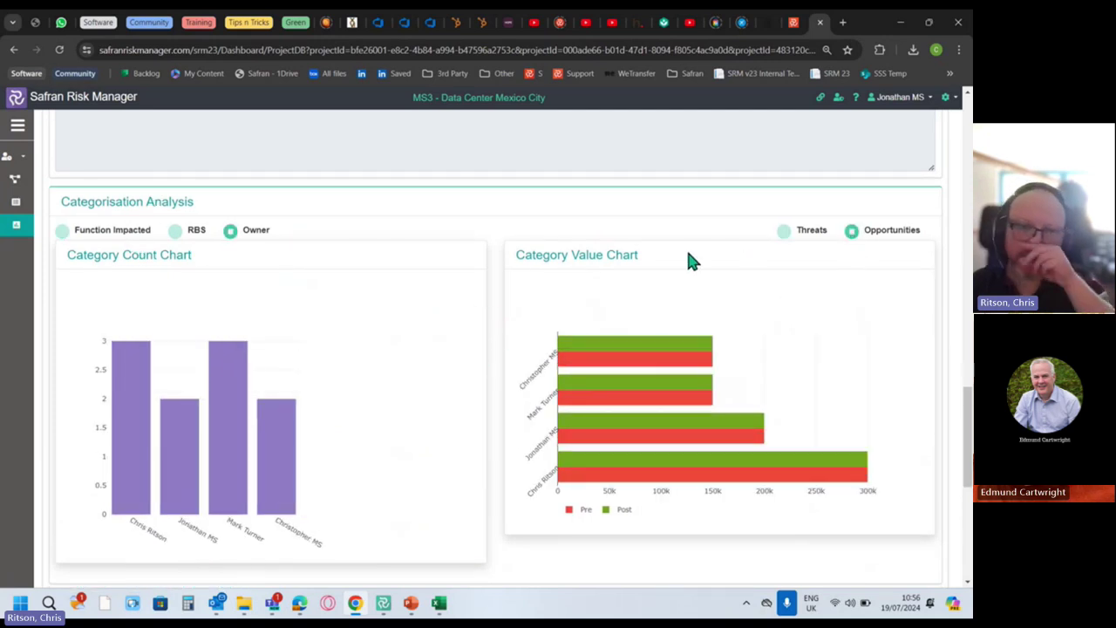
click(811, 231)
scroll(580, 275, down, 4)
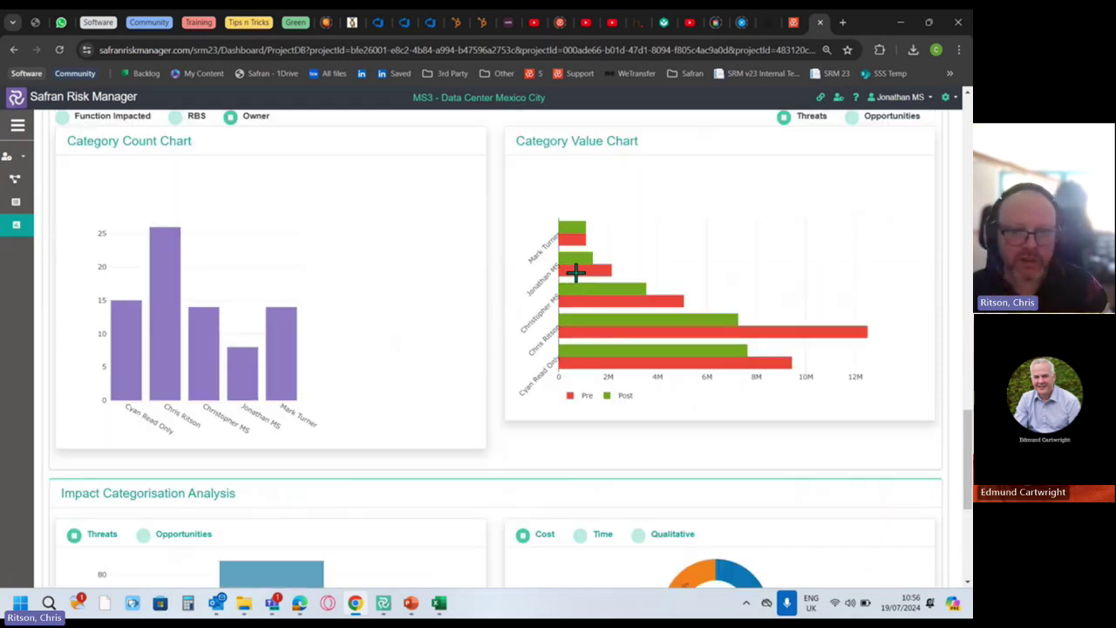
Step: View the Impact Categorisation Analysis bar chart for opportunities, and switch it back to threats
scroll(585, 262, down, 3)
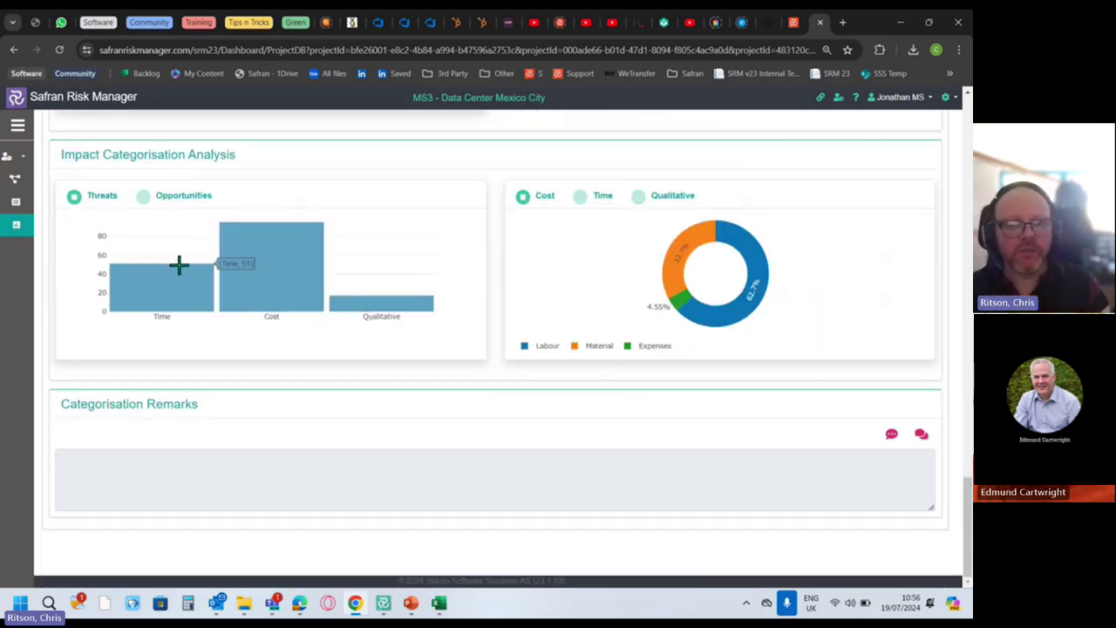
click(142, 198)
click(92, 200)
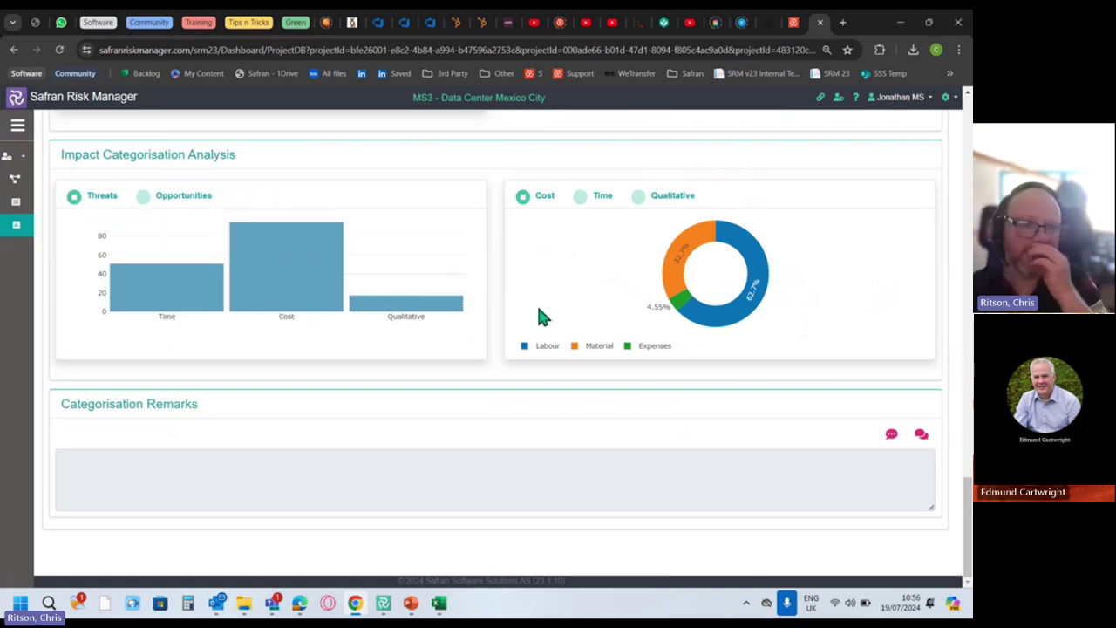
Step: View the impact categorisation donut chart by Time and Qualitative, and return it to Cost
click(580, 197)
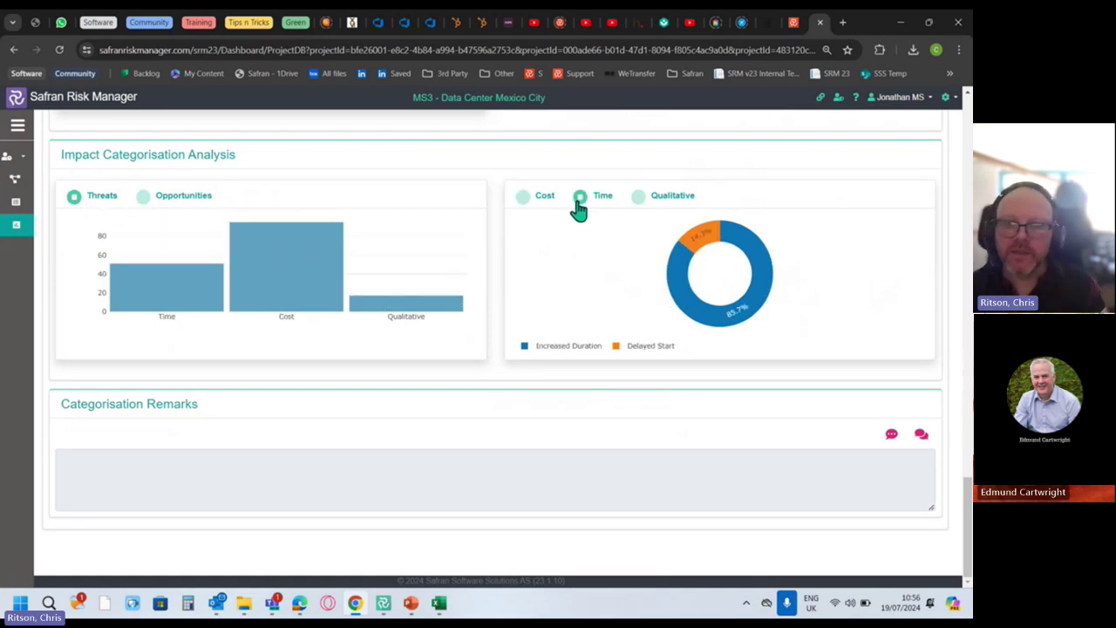
click(642, 199)
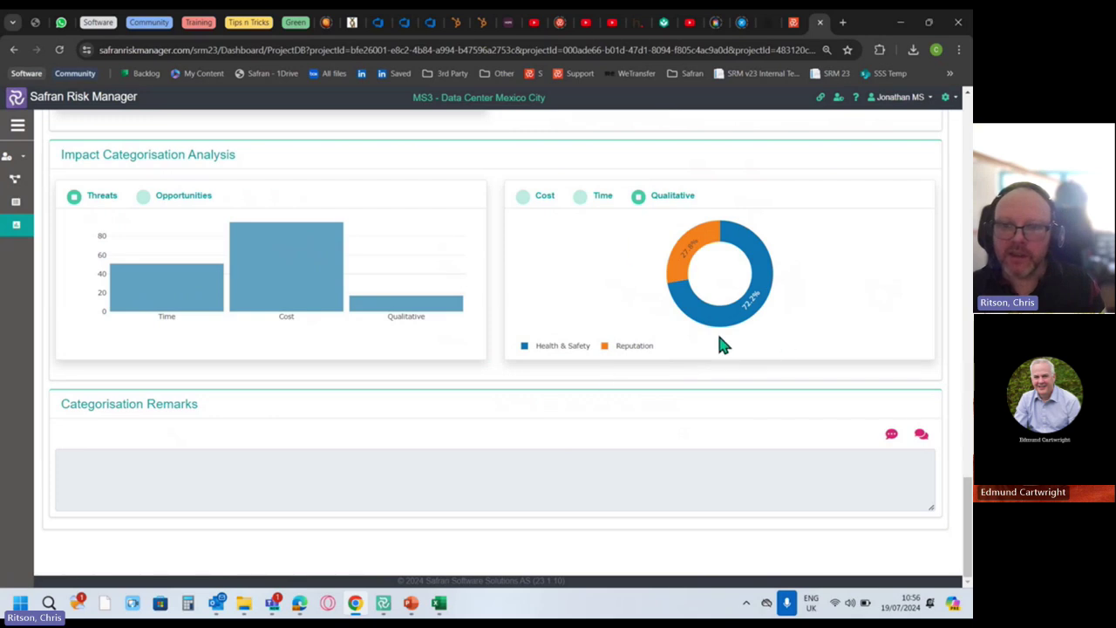
click(595, 203)
click(538, 204)
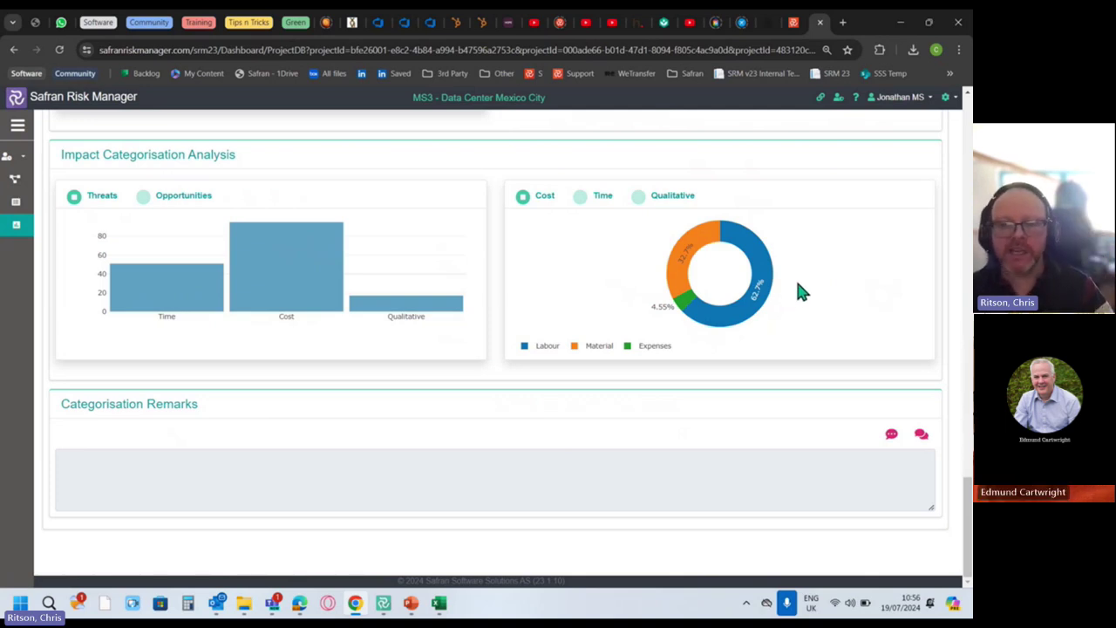
Step: Show the available Impact Tag options for the time-based qualitative risk matrix
scroll(667, 357, up, 15)
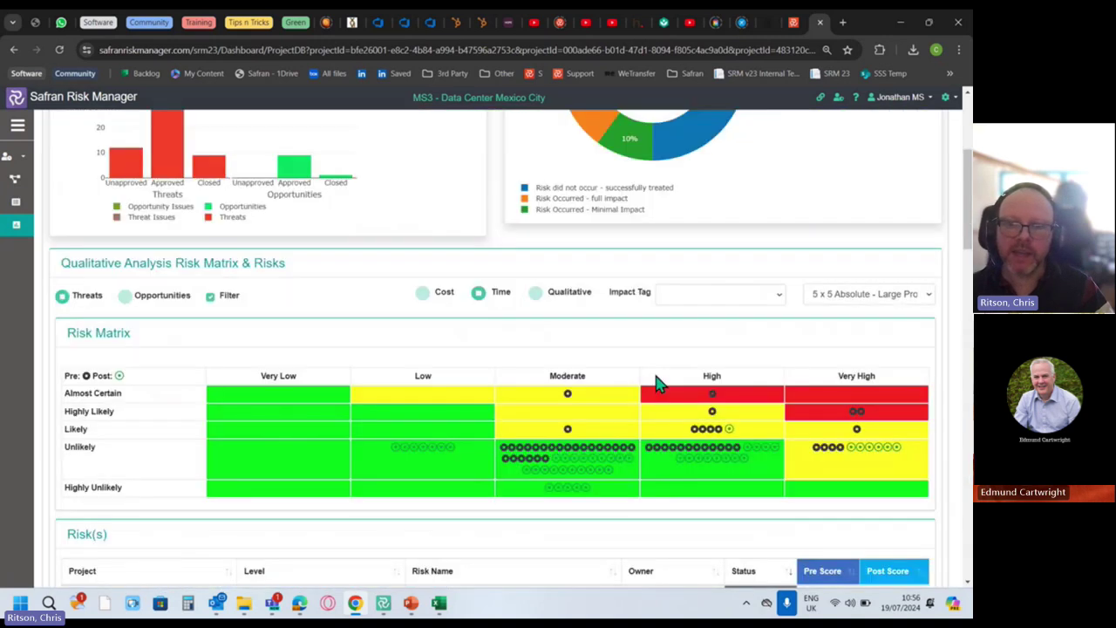
click(773, 298)
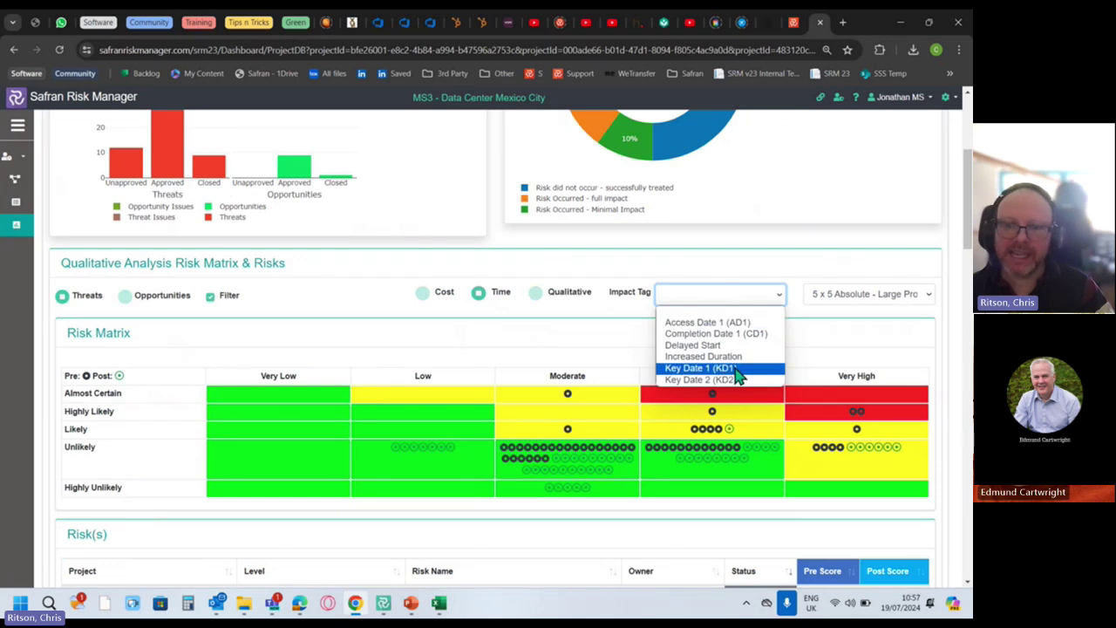
Step: Review the Impact Categorisation Analysis charts again alongside the category count and value charts by owner
scroll(601, 388, down, 15)
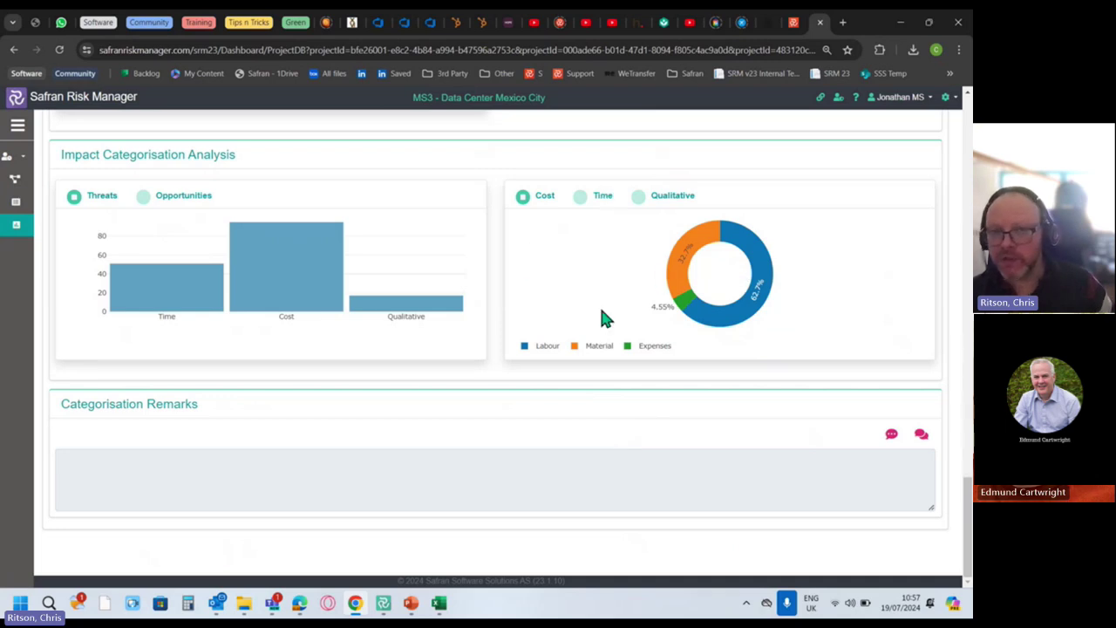
scroll(601, 314, up, 3)
scroll(599, 270, down, 1)
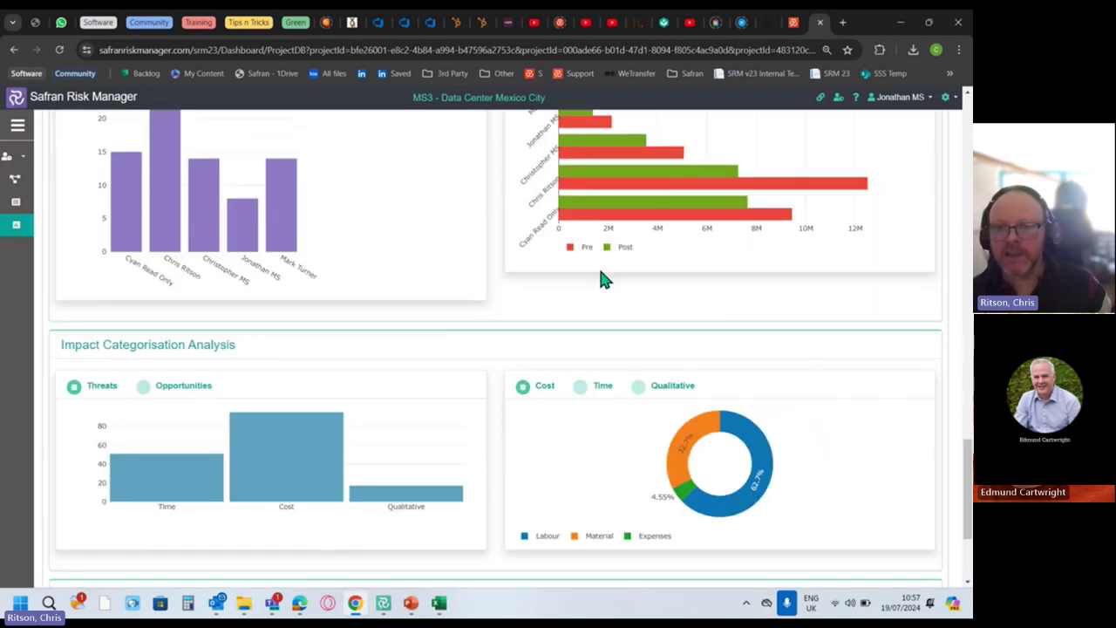
mouse_move(705, 507)
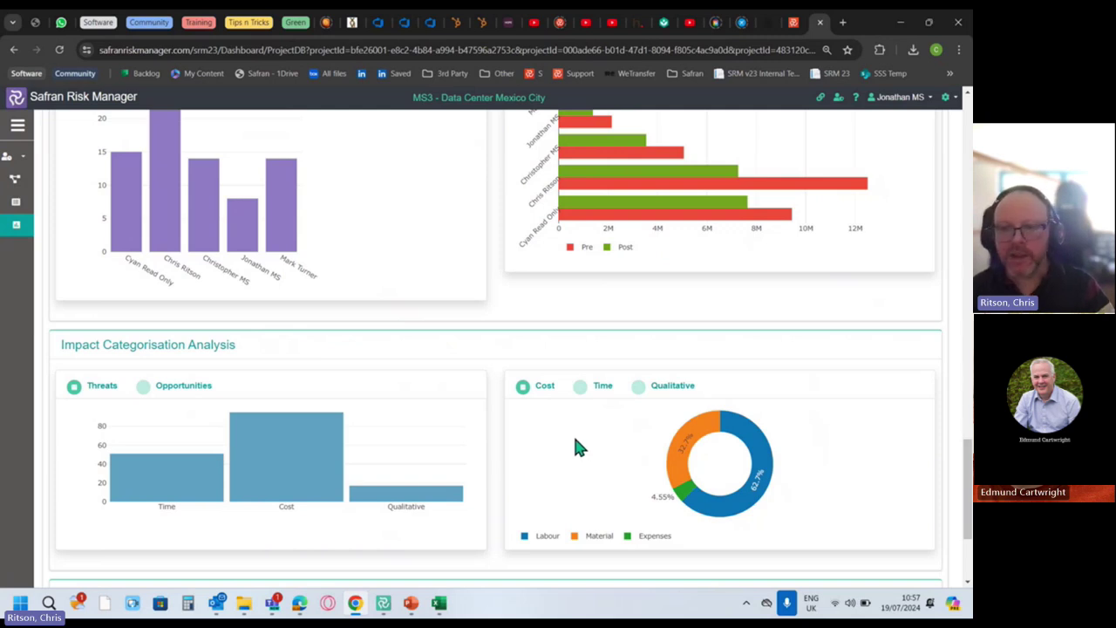
scroll(553, 443, up, 2)
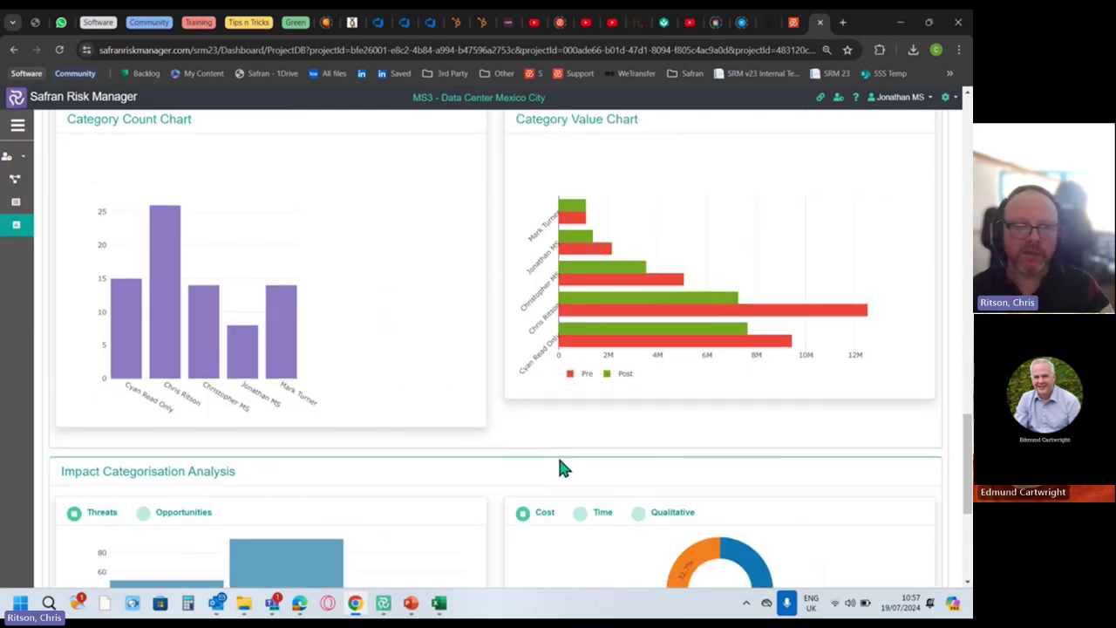